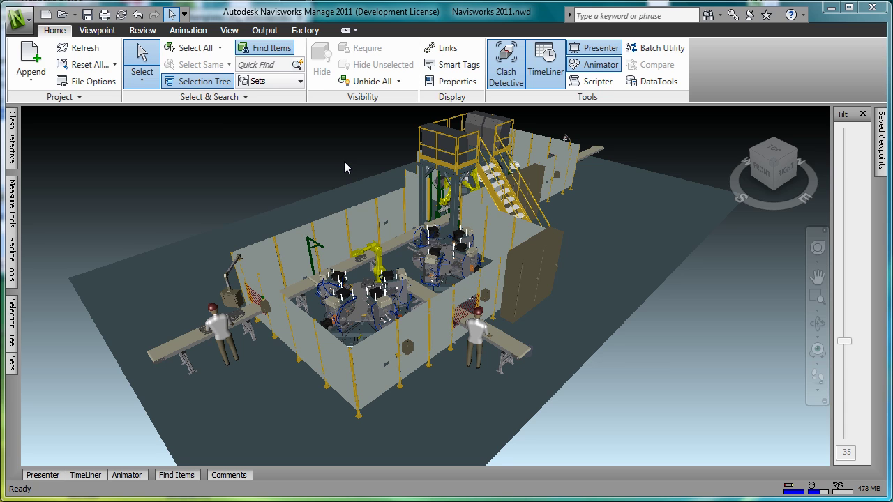
Display the model in Wireframe and Hidden Line render modes, and set it back to Shaded
left_click(97, 30)
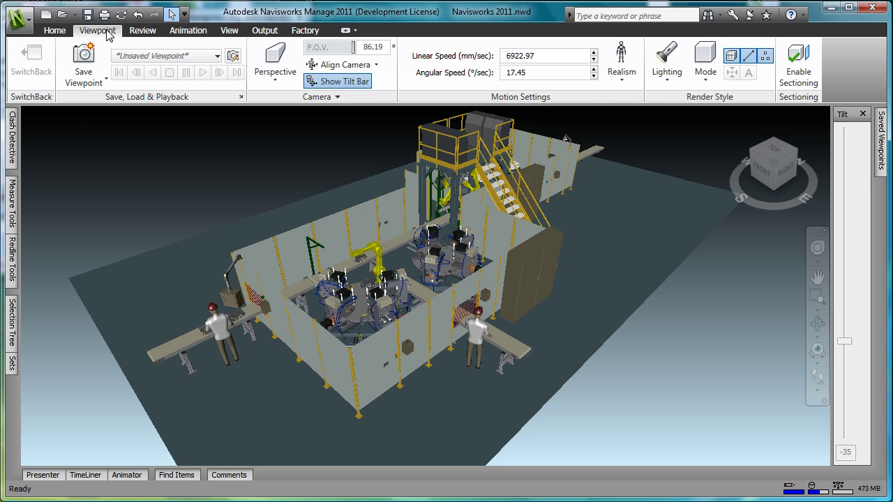
left_click(708, 80)
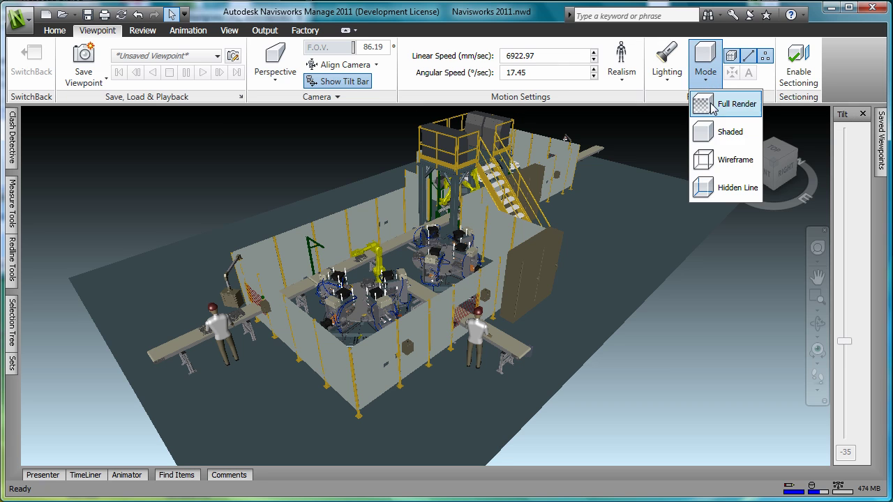
left_click(708, 159)
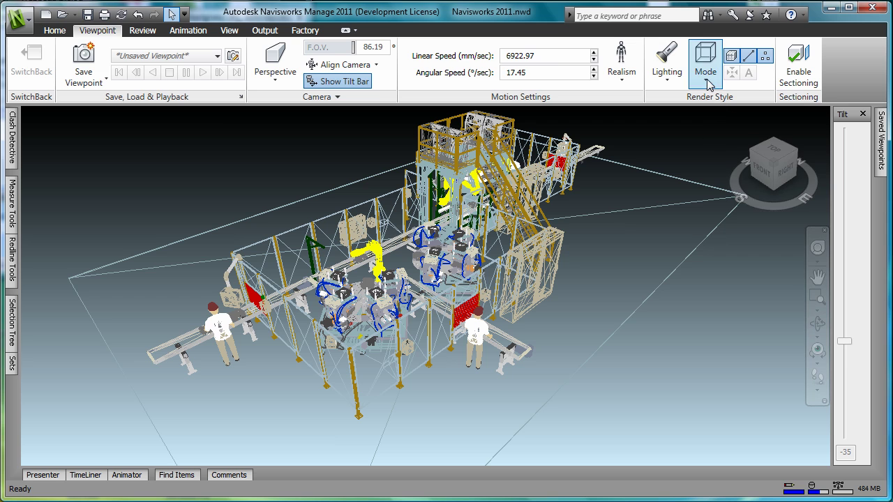
left_click(706, 78)
left_click(707, 188)
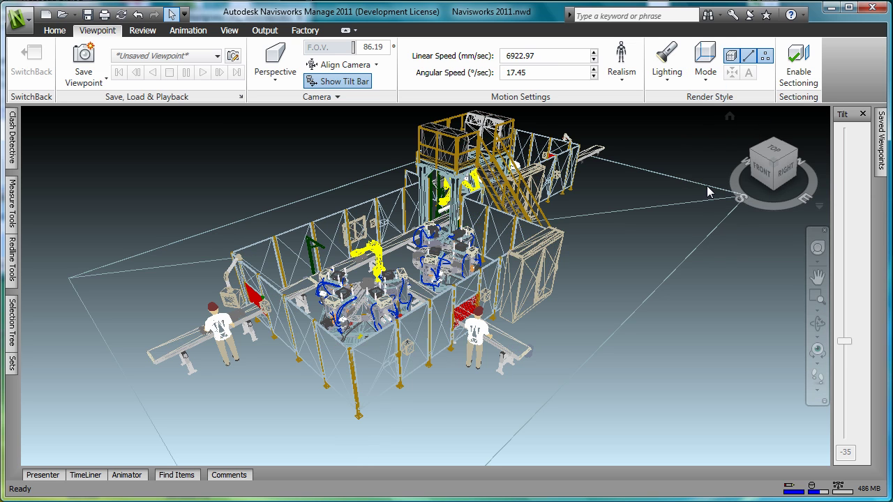
left_click(706, 82)
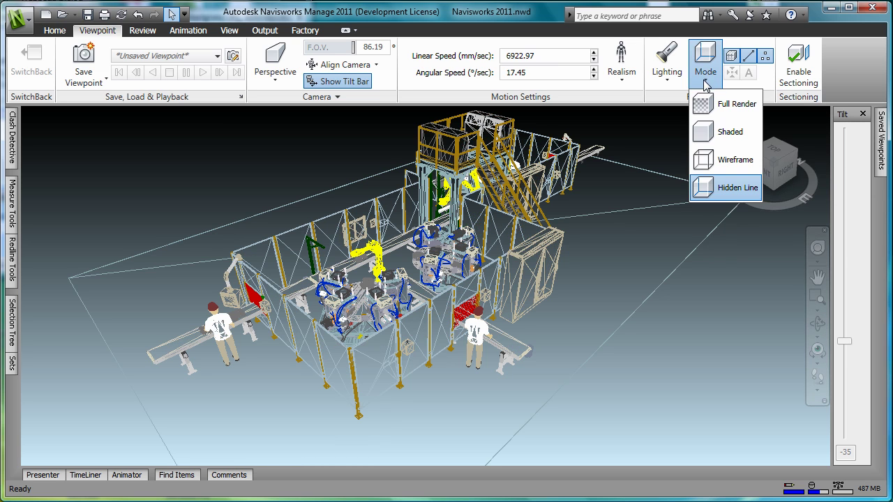
left_click(705, 131)
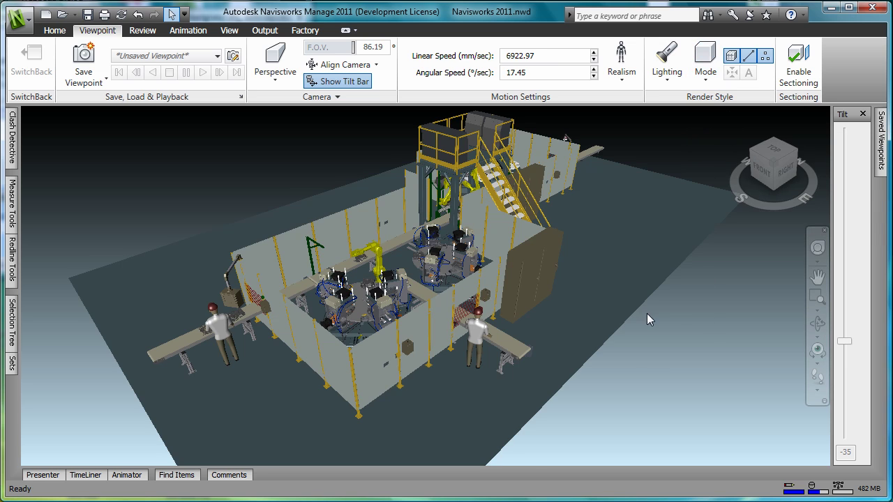
Fit the entire model in the scene view with View All
left_click(55, 30)
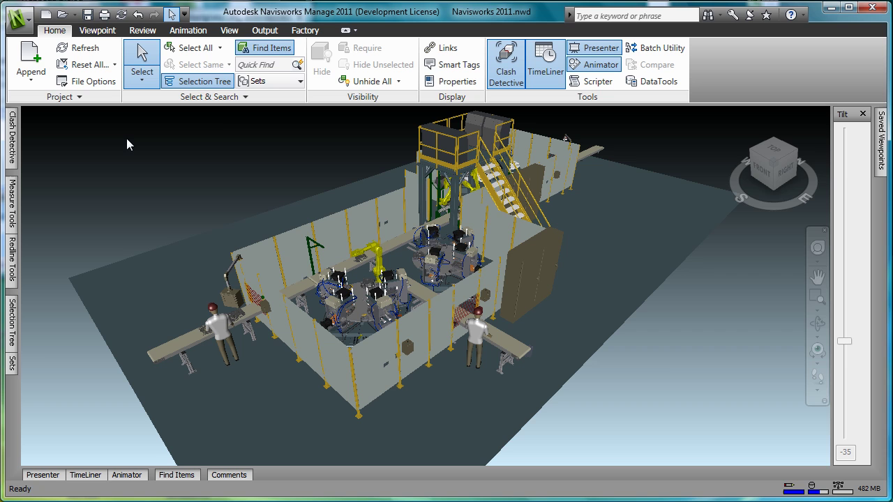
right_click(179, 152)
left_click(218, 289)
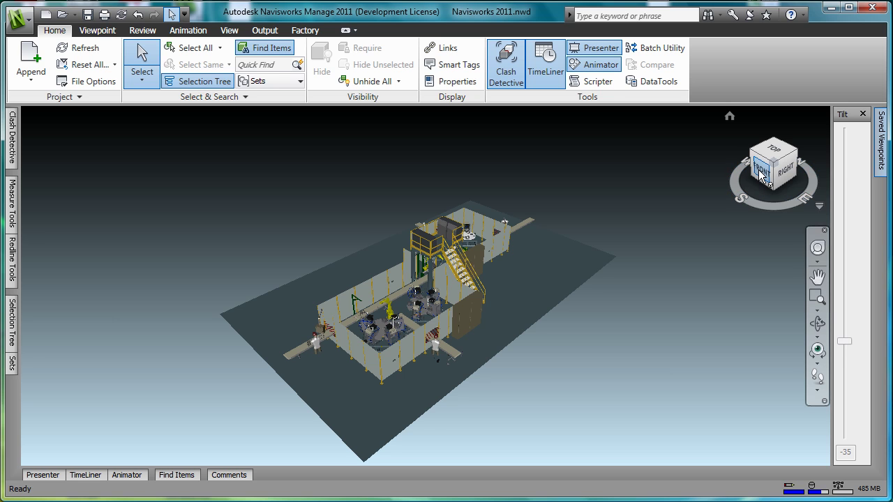
View the model from the front, the right side and the top-right-back corner, and return to the home view
left_click(760, 175)
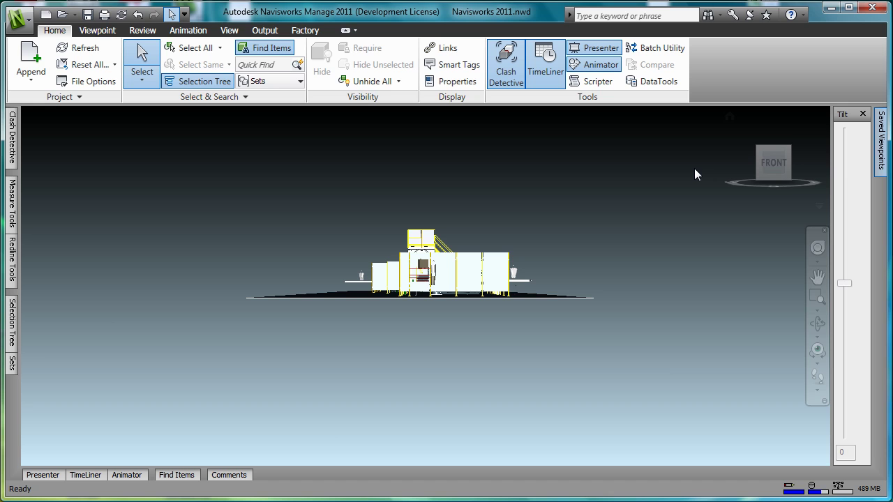
mouse_move(753, 194)
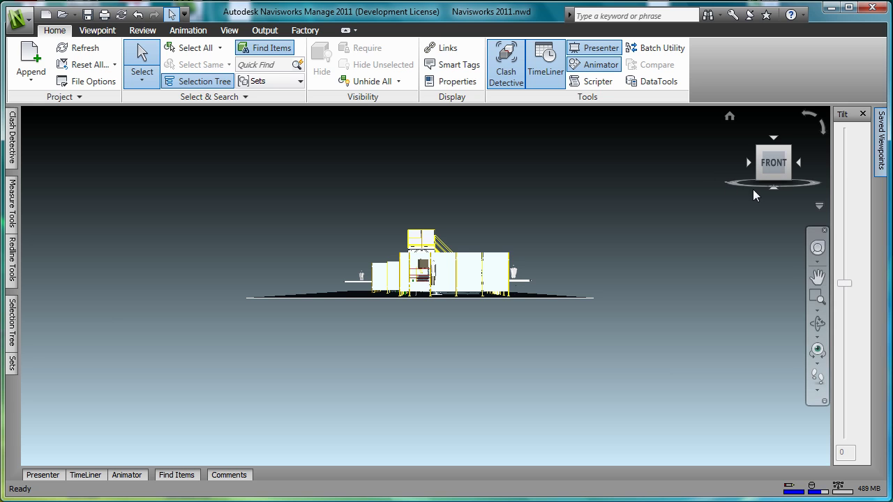
left_click(799, 164)
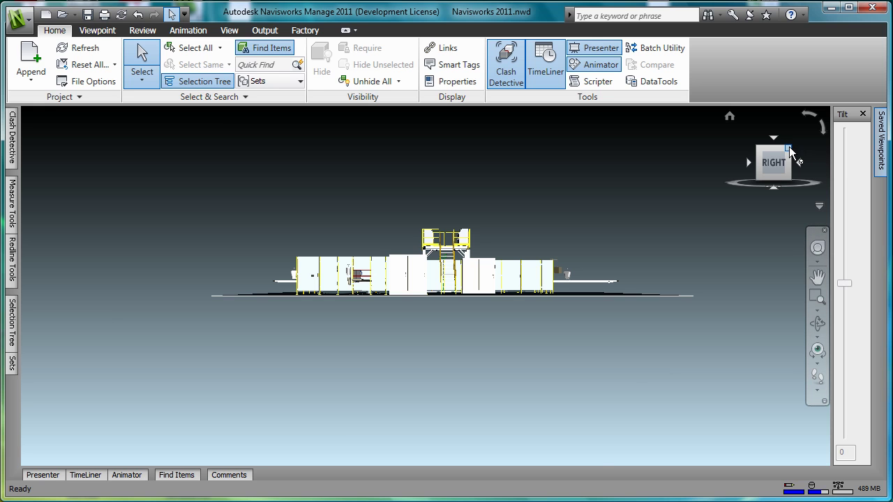
left_click(788, 148)
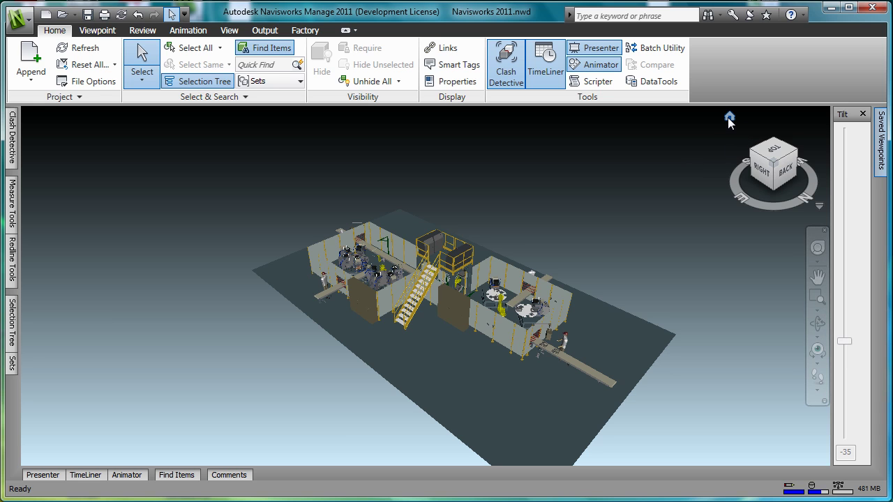
left_click(728, 117)
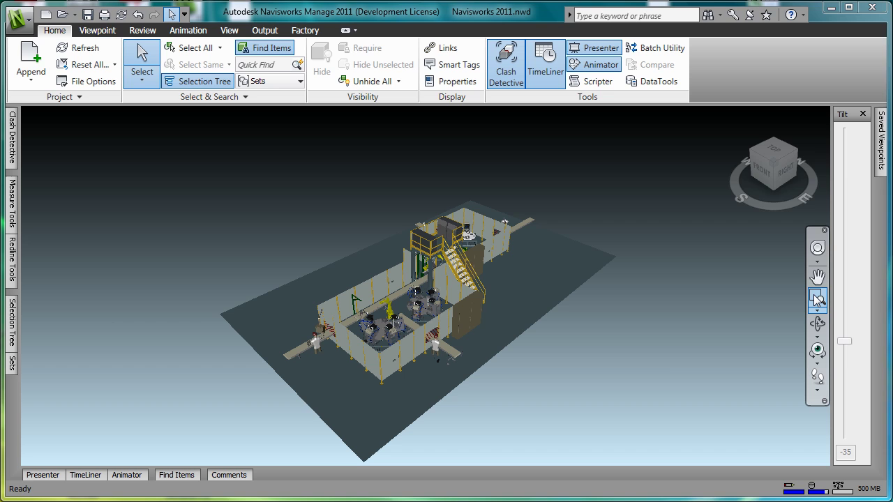
Zoom with a window into the robot cell nearest the viewer and restore the home view
left_click(817, 298)
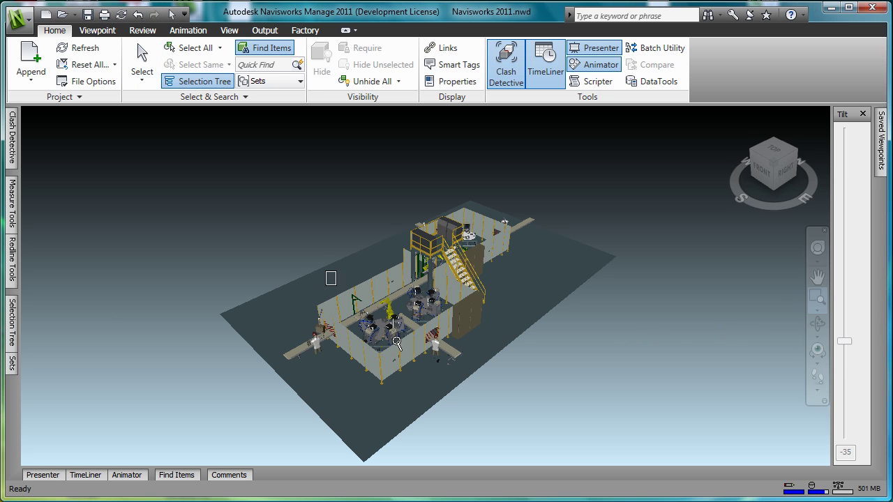
left_click_drag(326, 271, 467, 361)
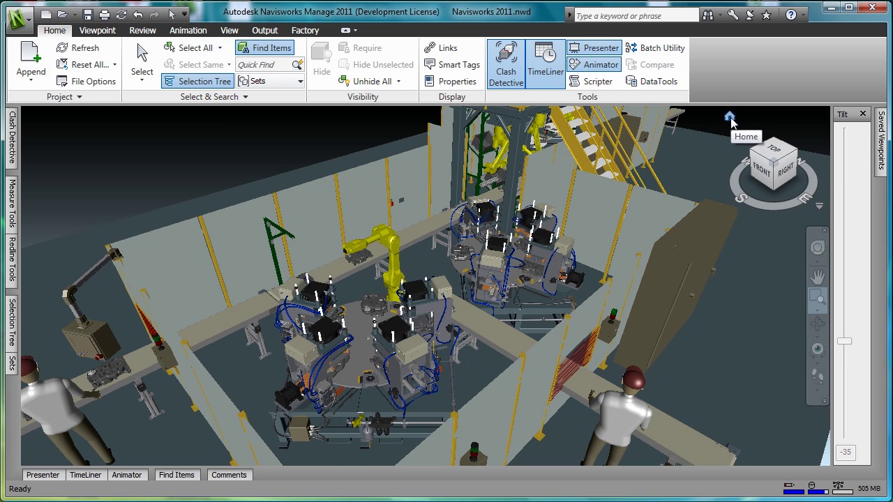
left_click(730, 117)
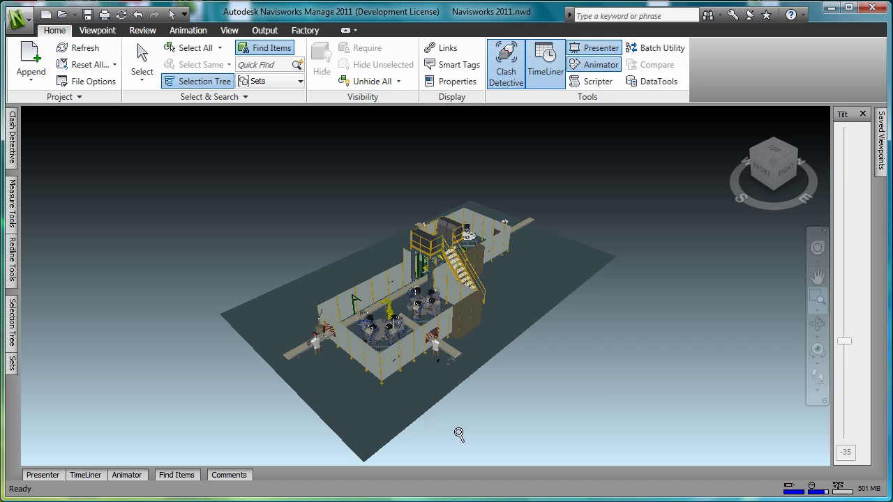
Zoom with a window onto the area beside the worker's conveyor outside the fence, and fit the entire model again
left_click_drag(517, 417, 406, 311)
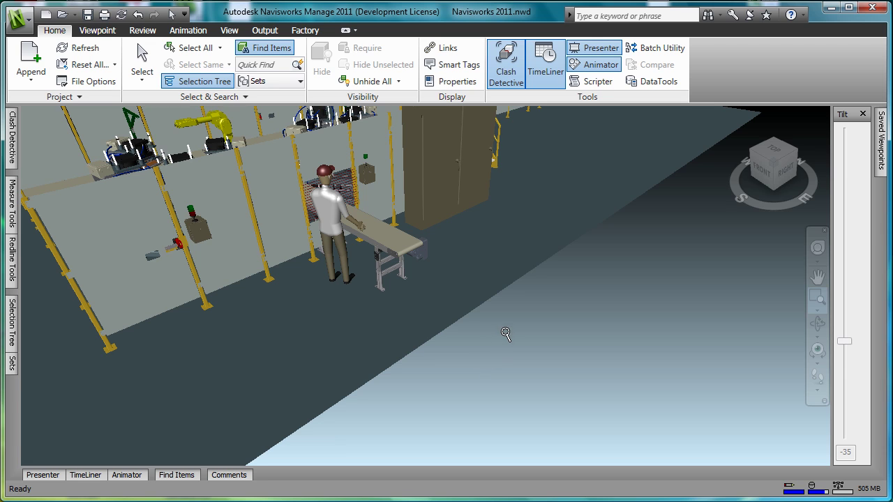
right_click(438, 407)
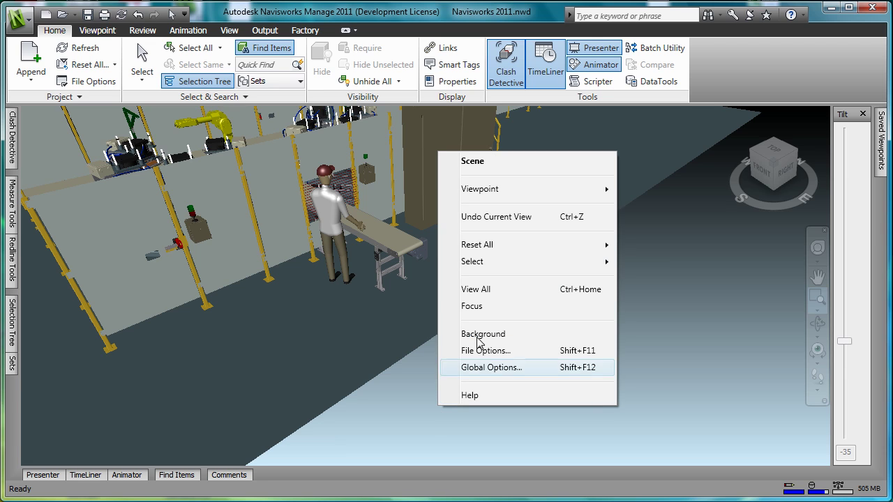
left_click(481, 288)
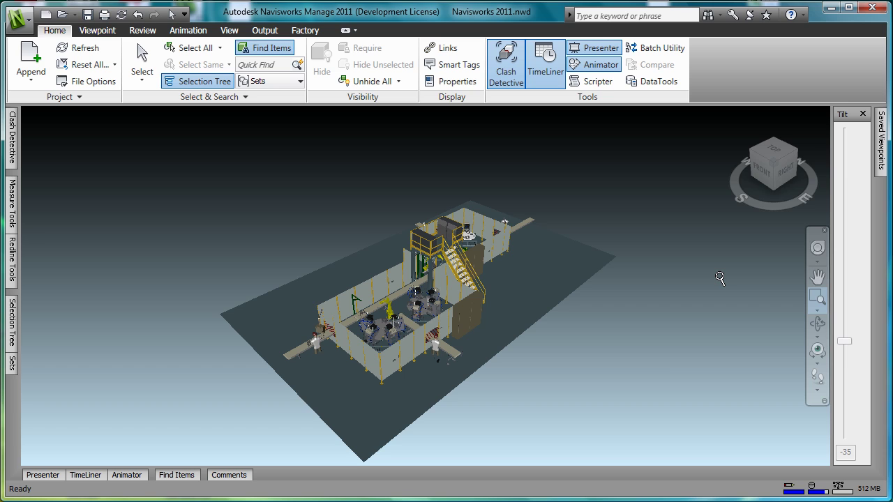
Rotate the model with Constrained Orbit to its right-back side and return to the home view
left_click(817, 337)
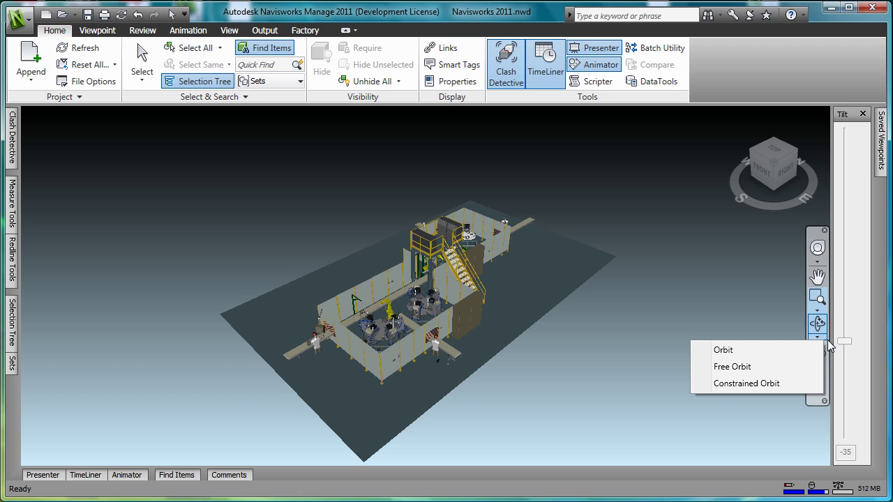
left_click(747, 384)
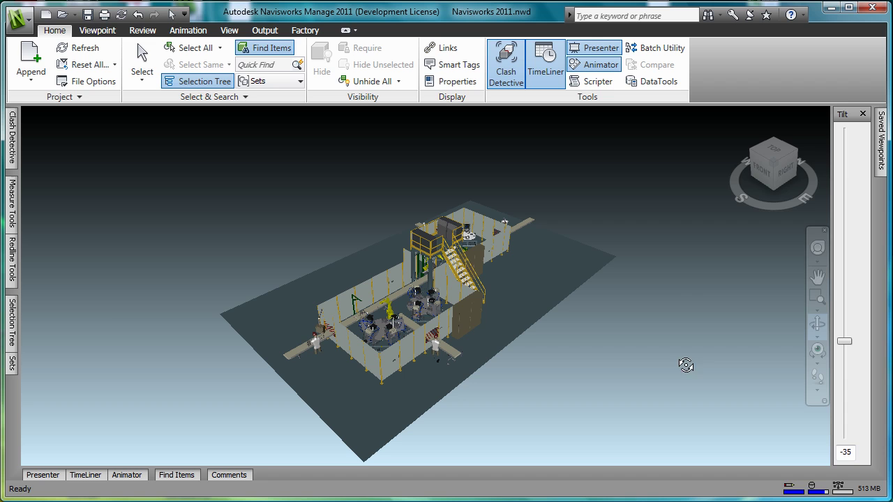
left_click_drag(679, 368, 435, 383)
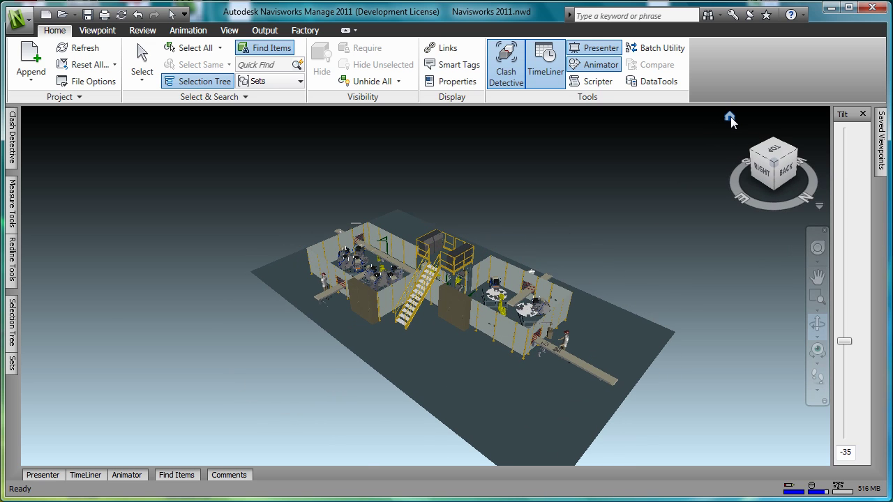
left_click(730, 116)
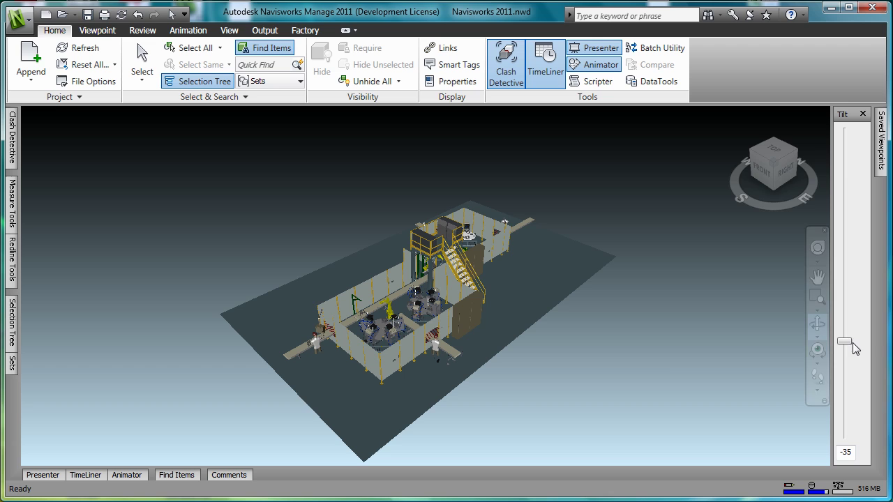
Switch to the regular Orbit mode and rotate the model to see its right side from above
left_click(818, 338)
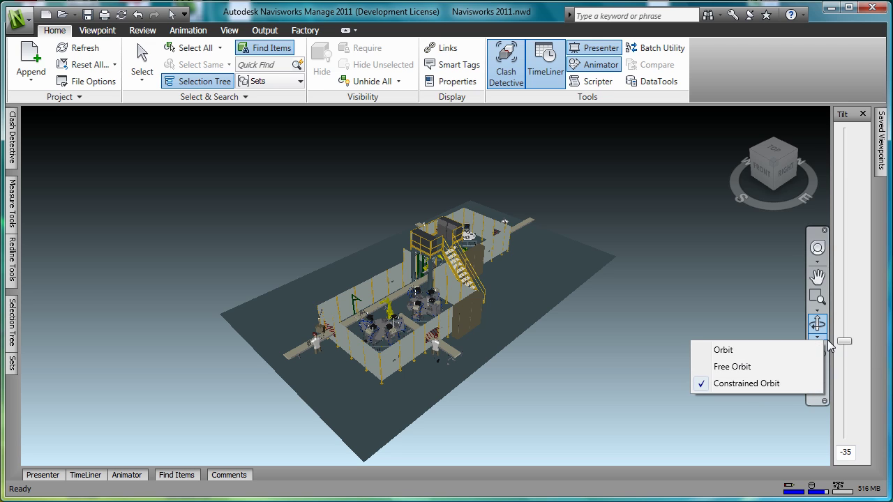
left_click(737, 350)
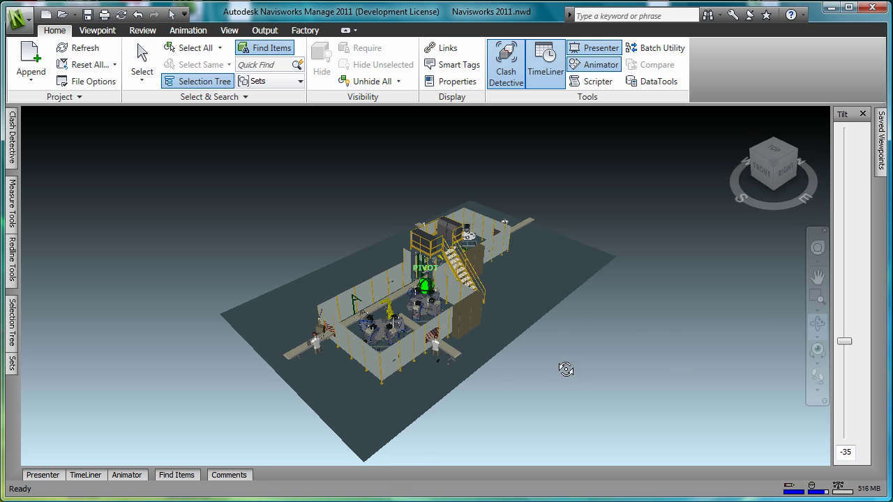
left_click_drag(566, 369, 385, 394)
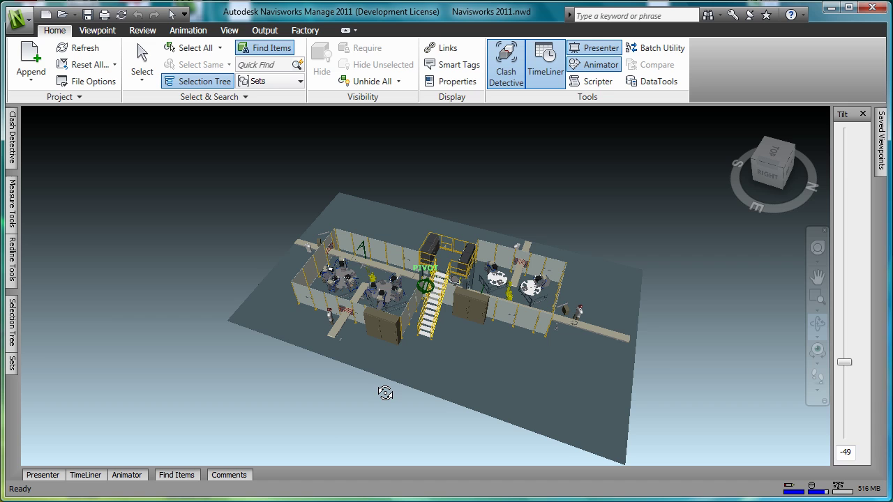
Focus the view on the far corner of the fenced cell and orbit the model around it, above and below the floor
right_click(159, 200)
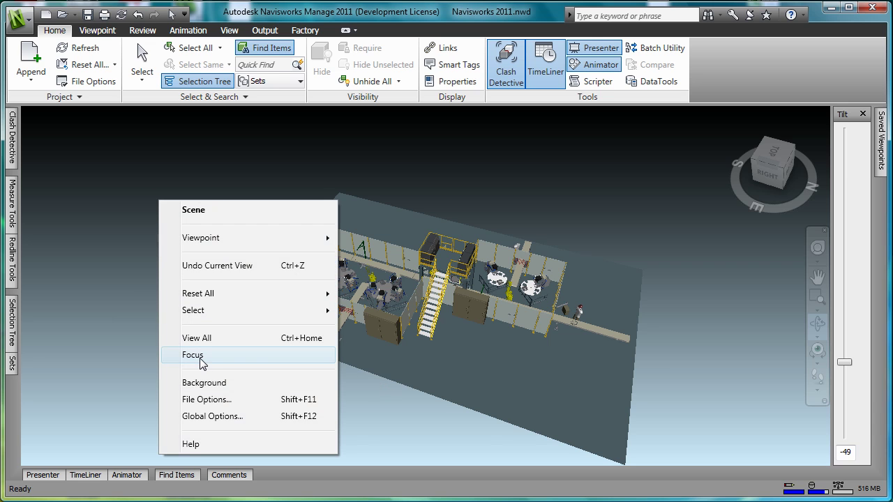
left_click(201, 360)
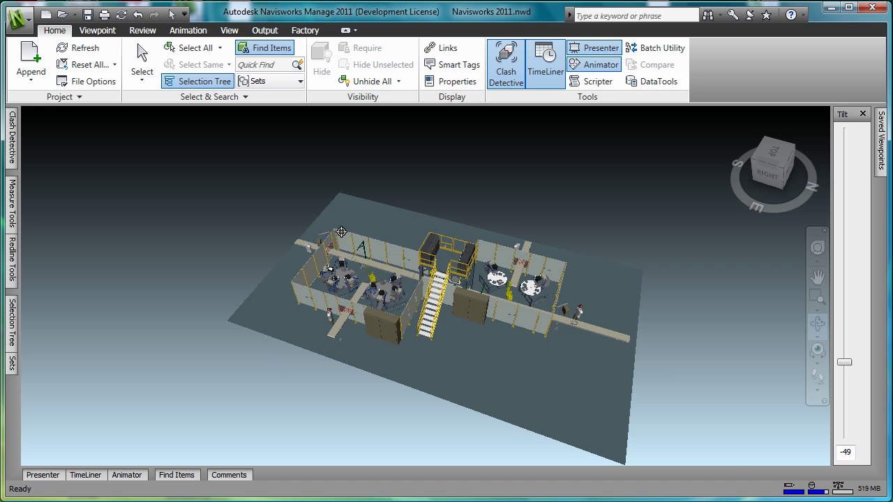
left_click(337, 228)
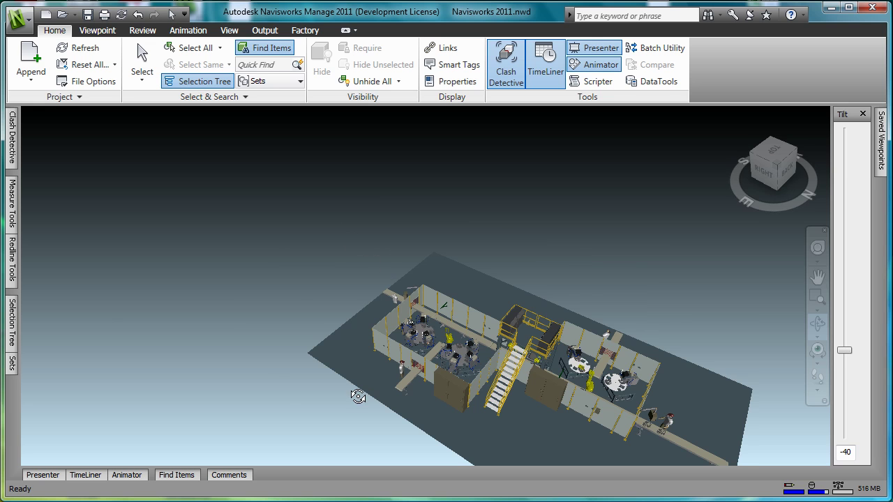
left_click_drag(353, 398, 474, 335)
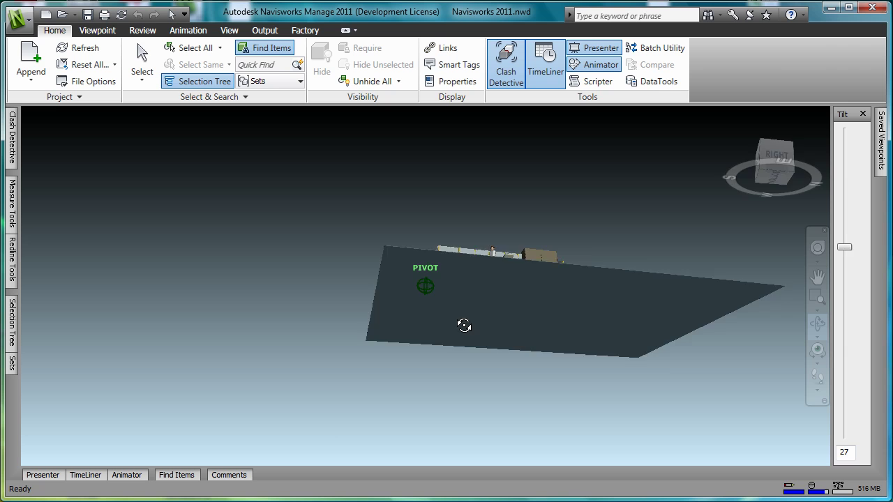
left_click_drag(464, 326, 331, 373)
Fit the entire model in the view with View All and restore the home view
right_click(303, 201)
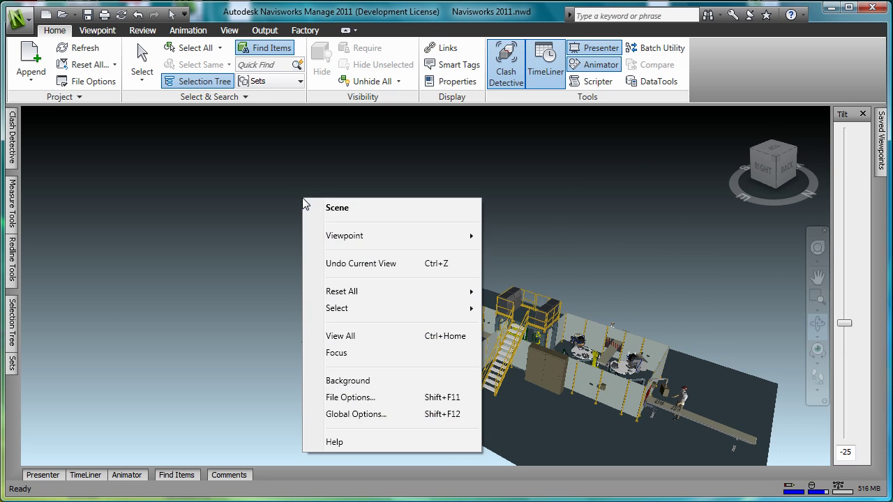
left_click(340, 336)
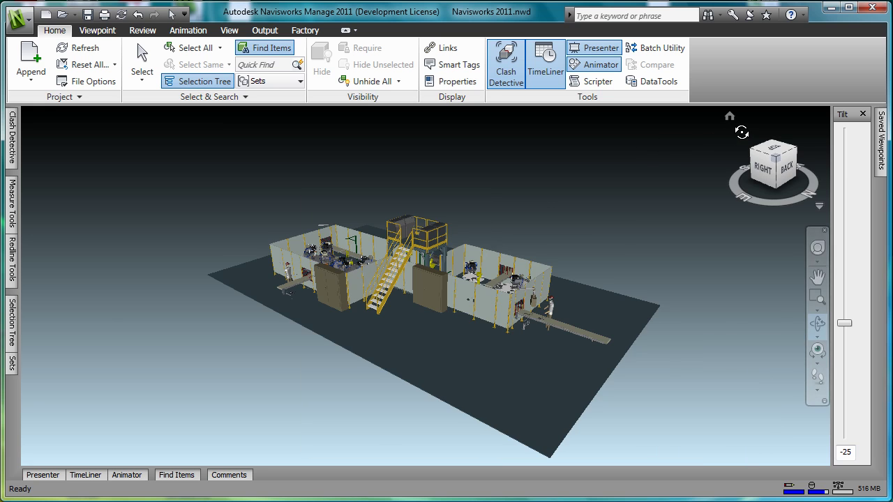
left_click(730, 117)
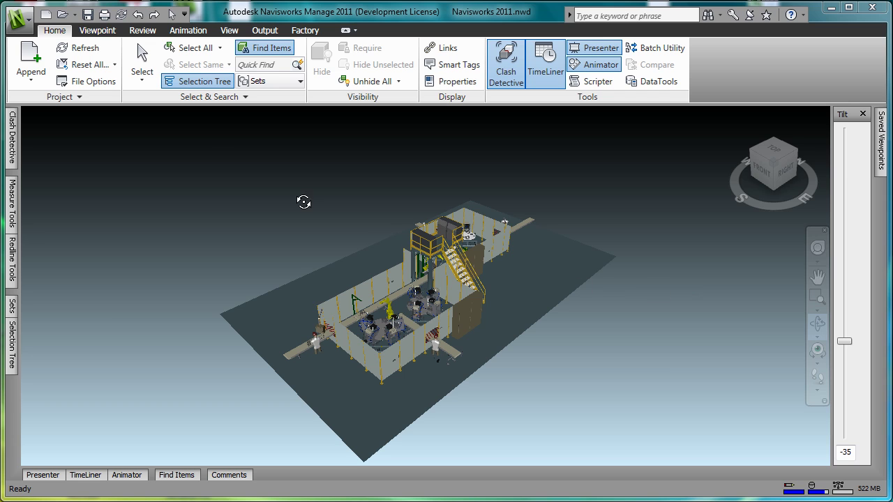
Select the floor beneath the fenced cell, D-620-000-Floor.ipt, and hide it
left_click(142, 62)
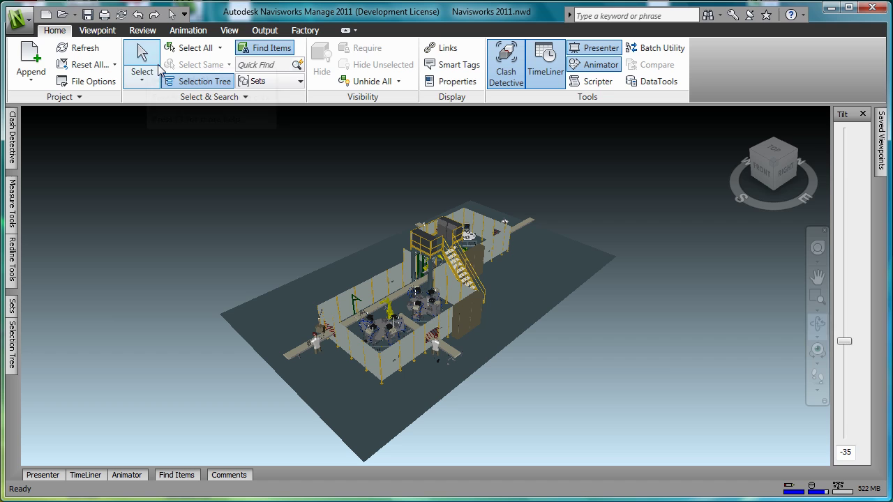
left_click(412, 396)
right_click(412, 396)
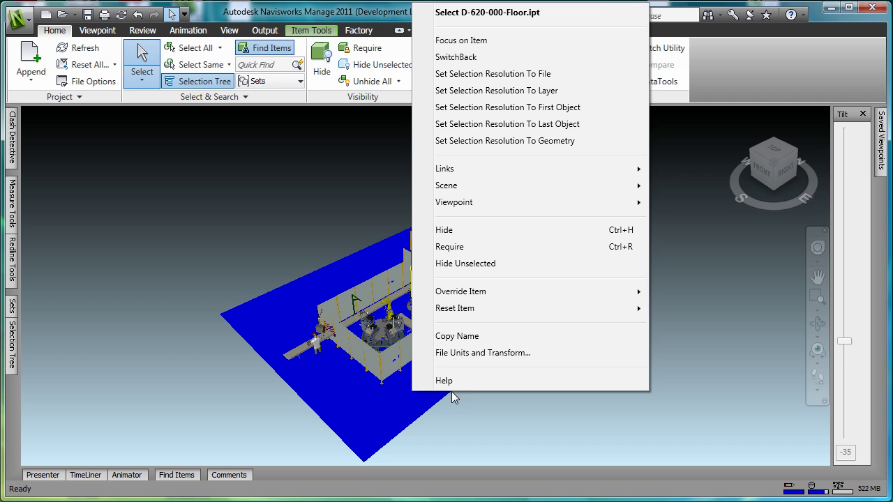
left_click(447, 232)
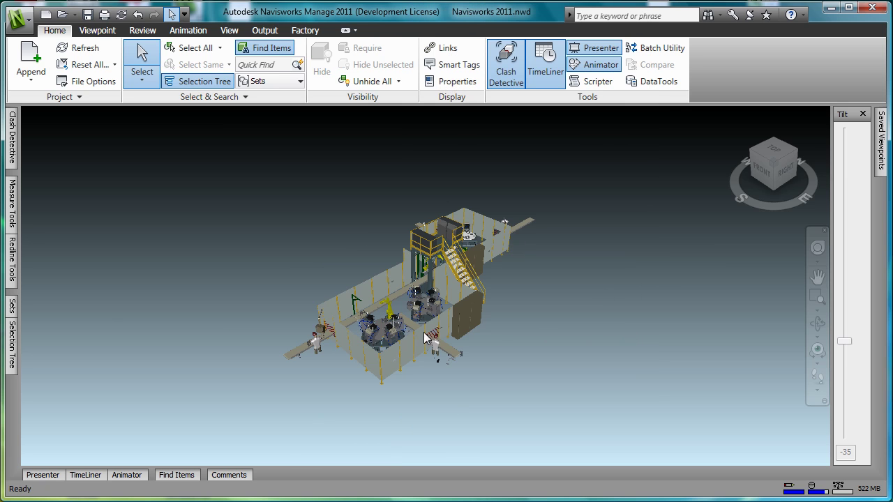
With the Selection Tree pinned, unhide Master Equipment Layout .dwf, both hidden D-620-000.iam files and mds warehouse-no roof.dwf, and view all
mouse_move(15, 352)
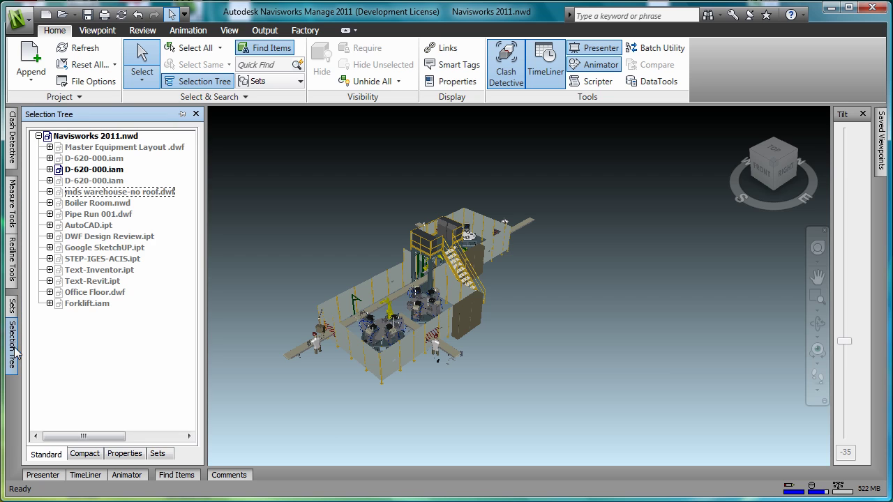
left_click(182, 113)
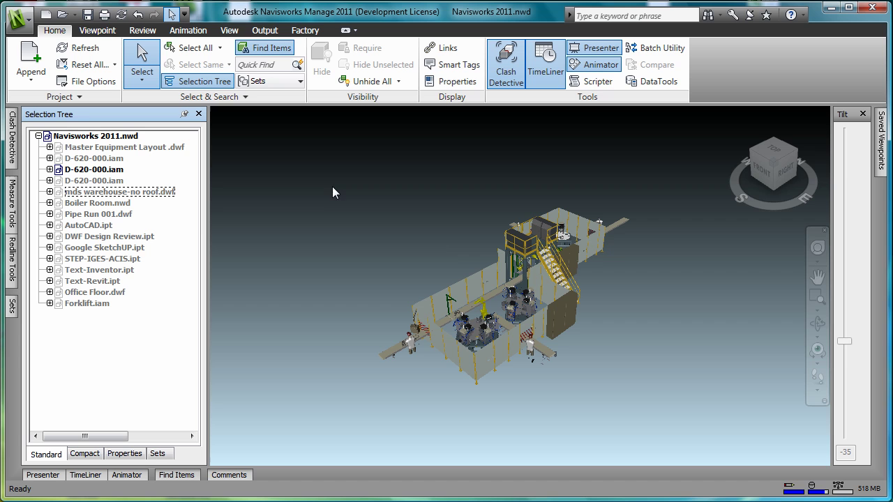
left_click(143, 151)
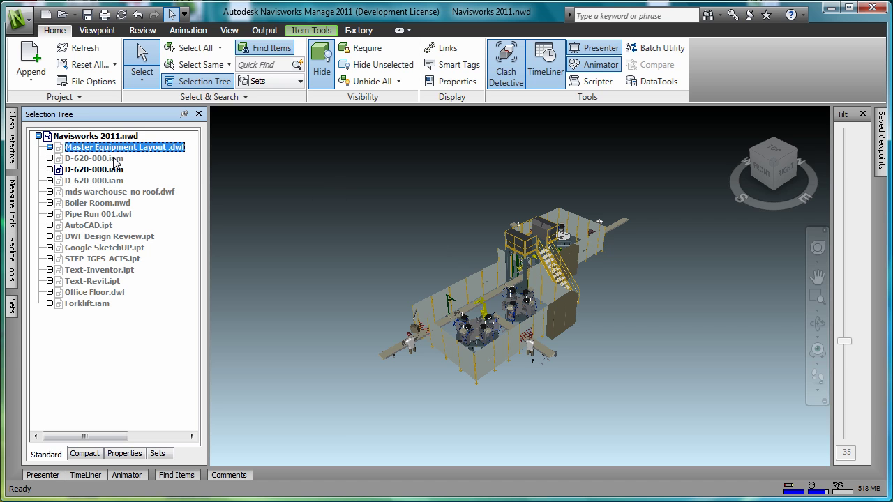
left_click(115, 159, "ctrl")
left_click(116, 182, "ctrl")
left_click(121, 193, "ctrl")
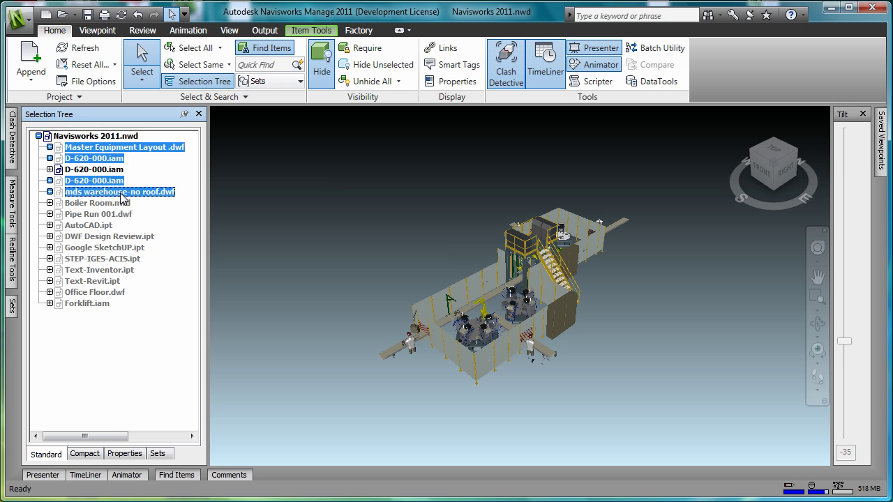
left_click(322, 66)
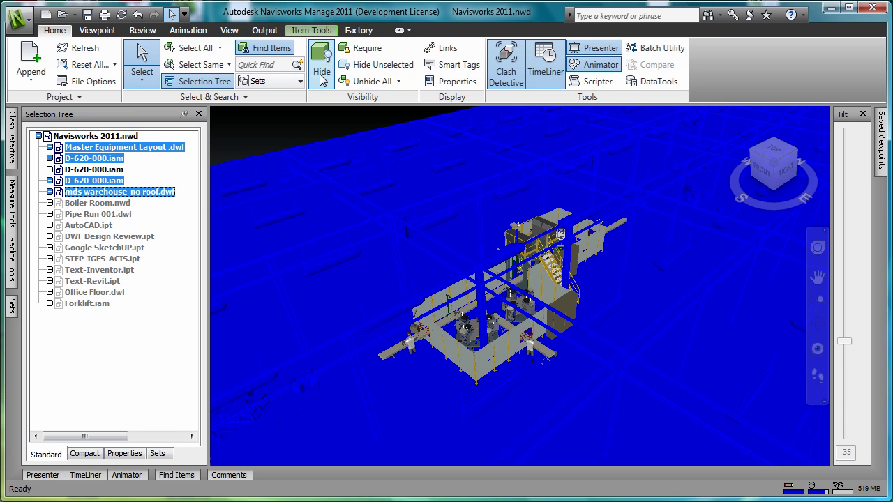
left_click(287, 123)
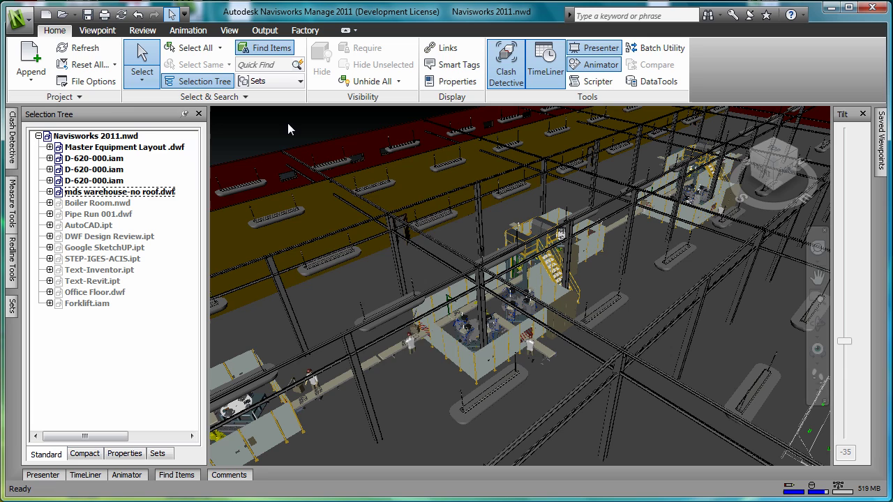
right_click(288, 123)
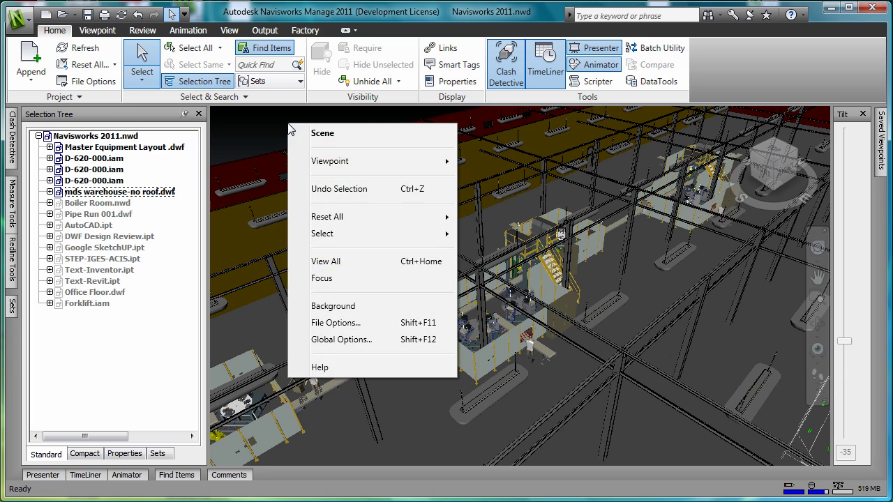
left_click(338, 262)
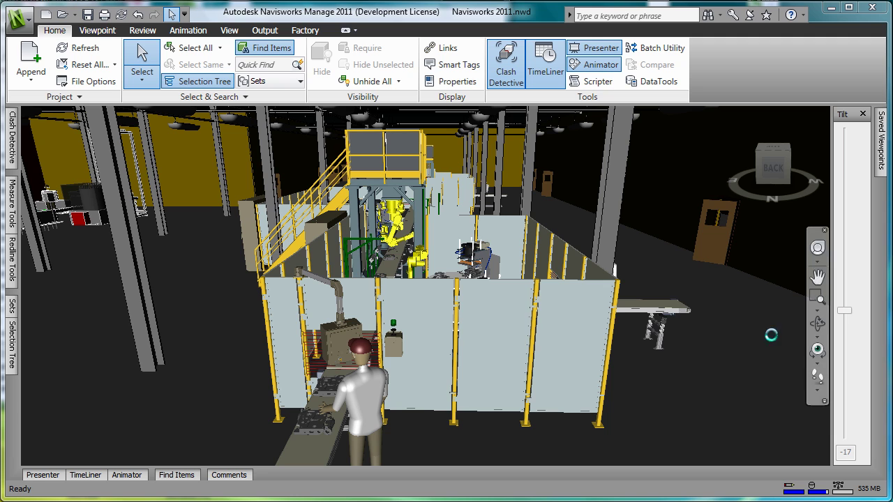
Record a fly-through animation in Fly mode, starting from the end of the fenced cell, and play it back
left_click(823, 392)
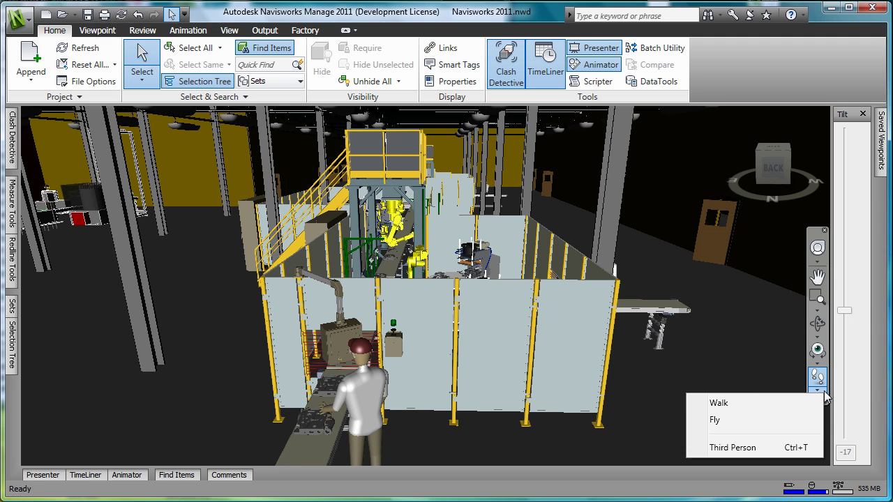
left_click(714, 421)
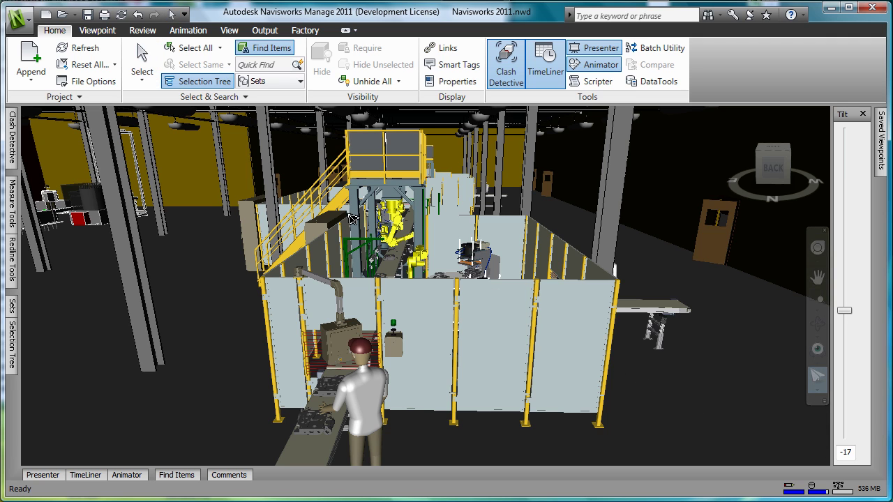
left_click(183, 32)
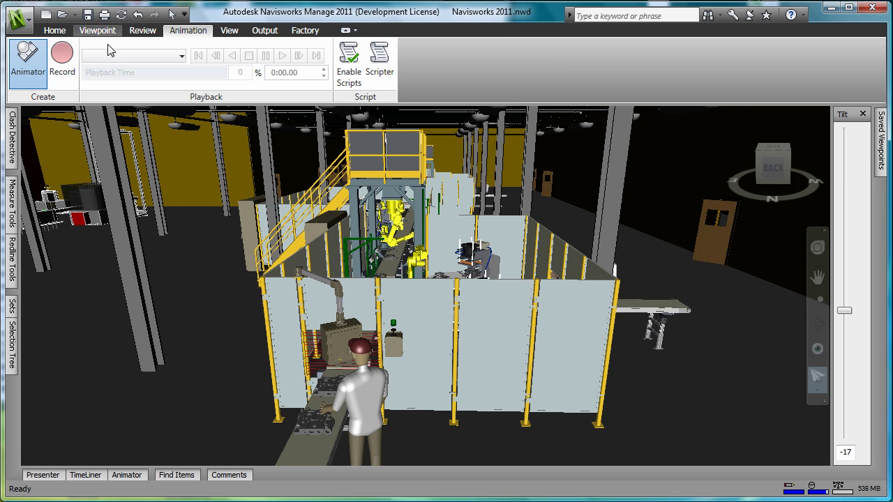
left_click(62, 60)
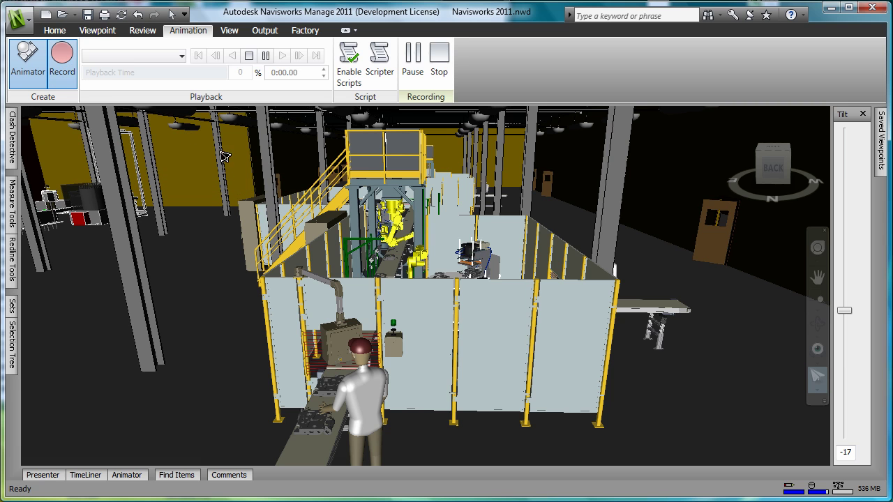
left_click_drag(464, 268, 446, 205)
left_click(62, 56)
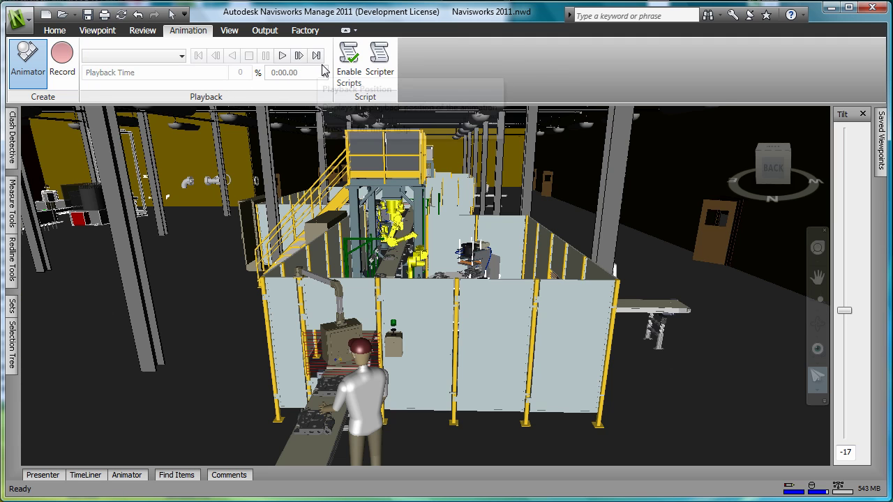
left_click(282, 56)
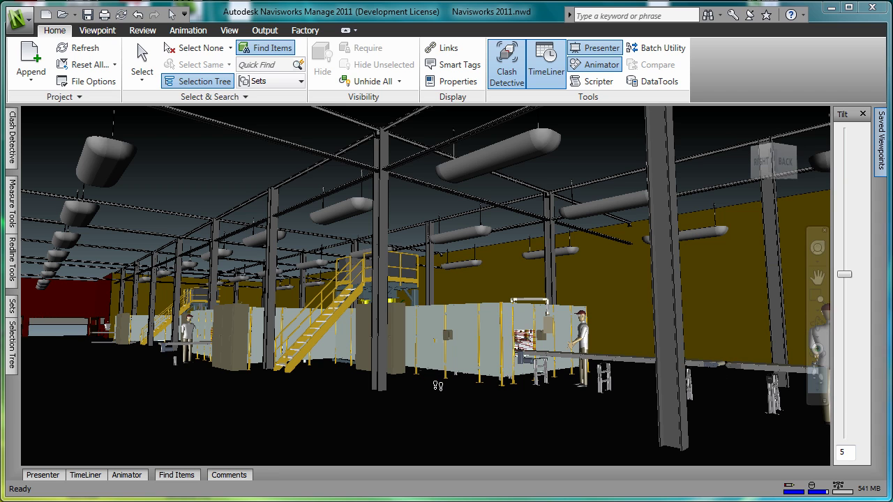
Walk along the warehouse aisle beside the fenced cells, raise the camera towards the ceiling and tilt it up and down
left_click_drag(438, 387, 385, 309)
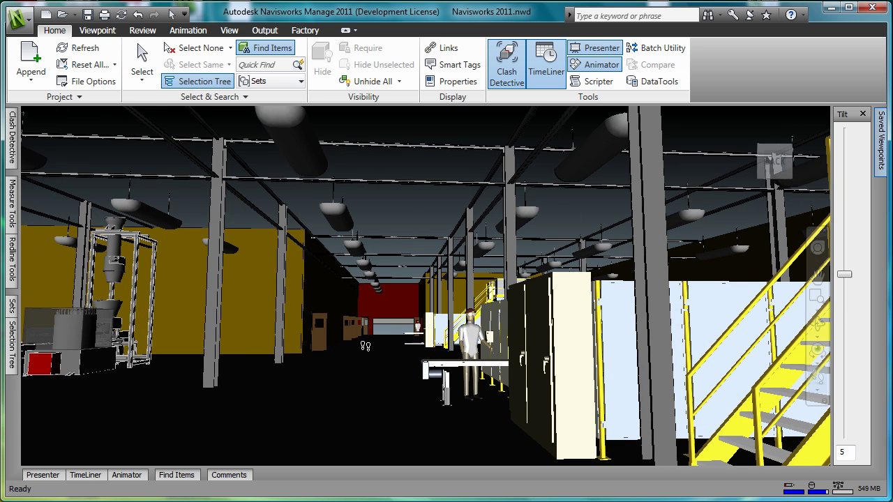
middle_click_drag(366, 299, 314, 323)
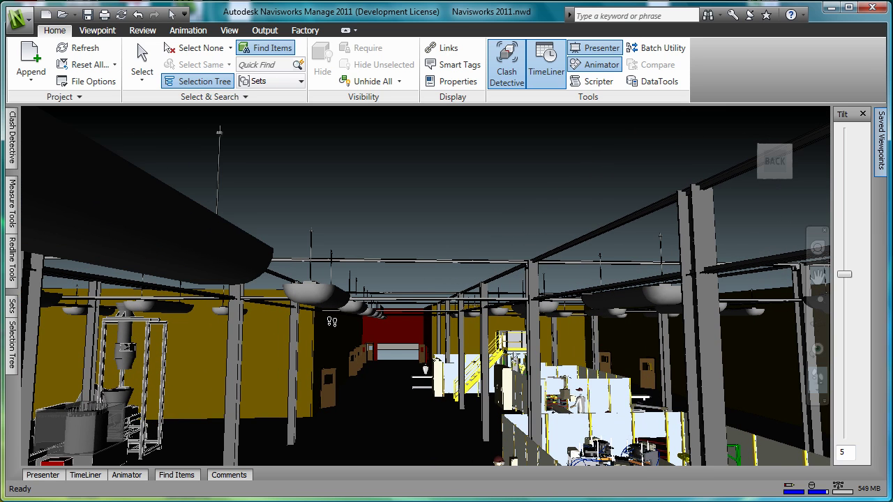
scroll(332, 321, "up", 3)
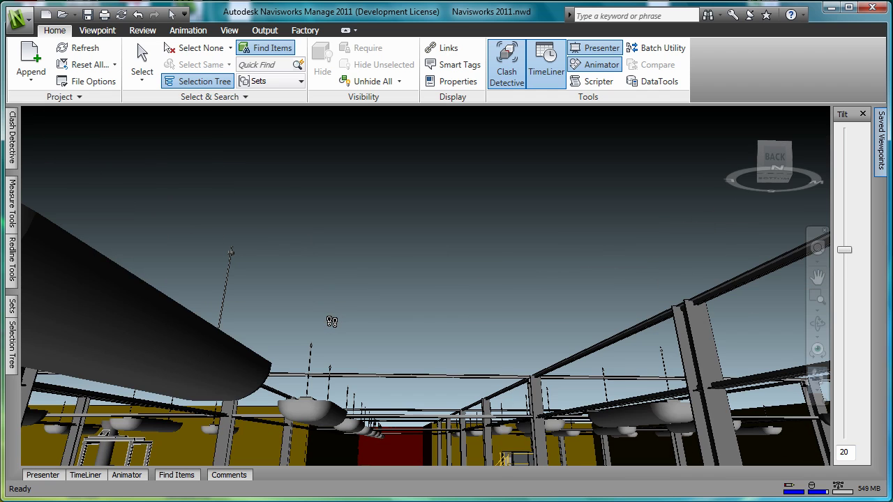
scroll(332, 322, "down", 3)
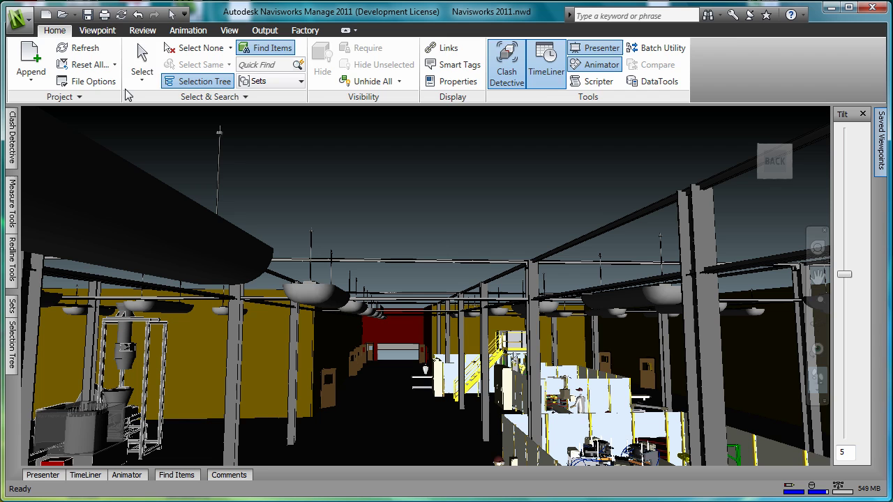
Enable the Third Person and Gravity realism options and walk the avatar across the factory floor
left_click(98, 31)
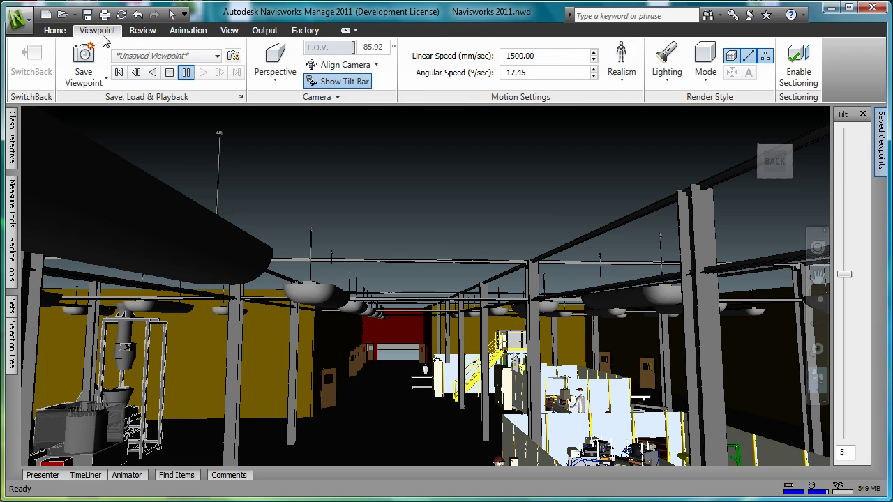
left_click(618, 83)
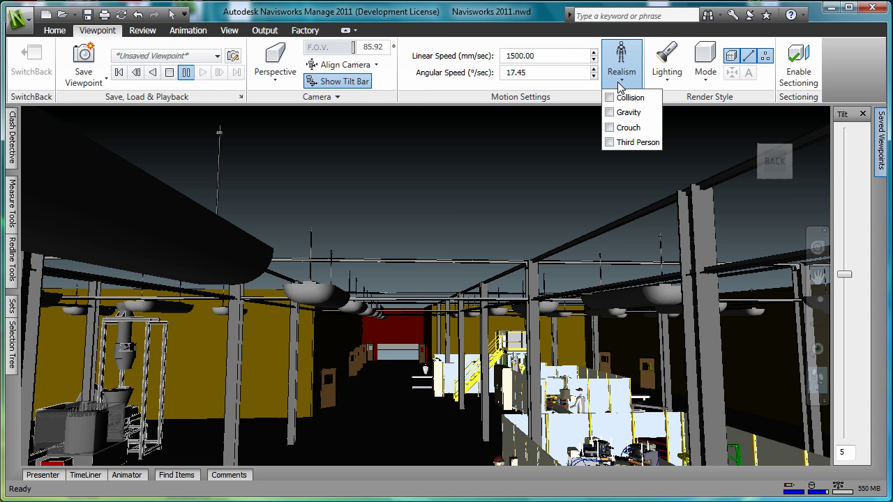
left_click(609, 142)
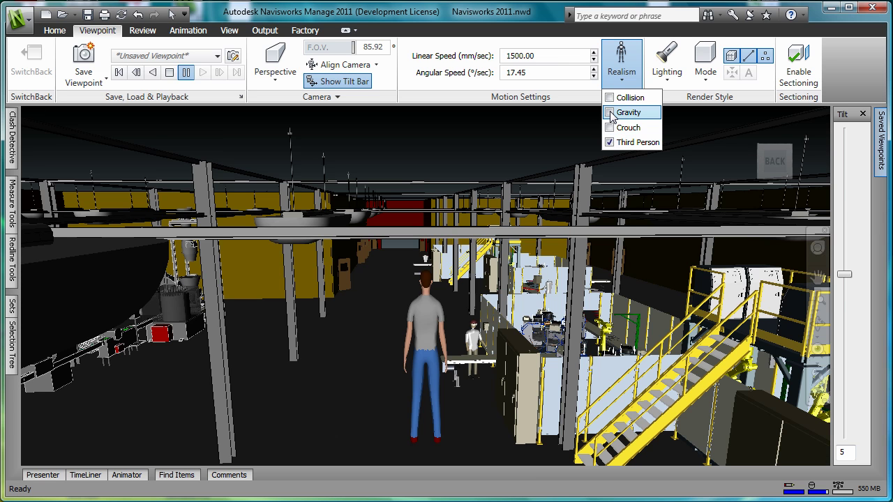
left_click(612, 115)
left_click(387, 348)
left_click_drag(383, 345, 286, 347)
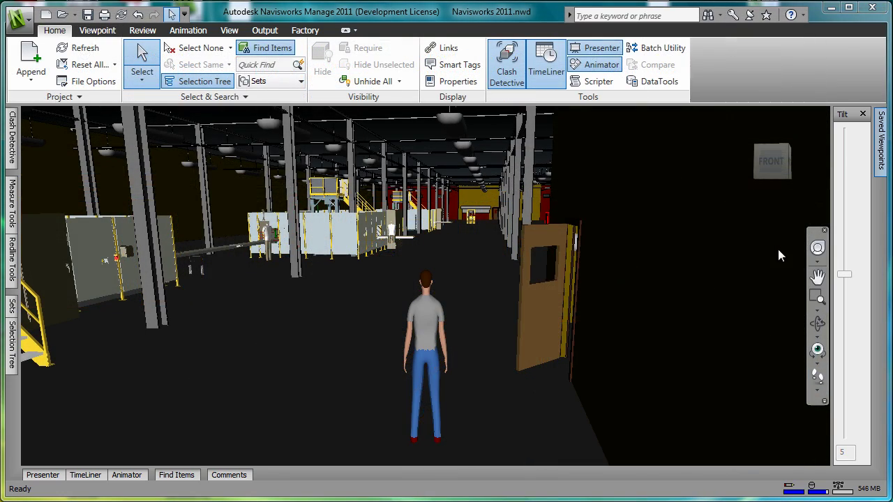
Walk the avatar through the factory and look around the work cells using the SteeringWheel
left_click(818, 249)
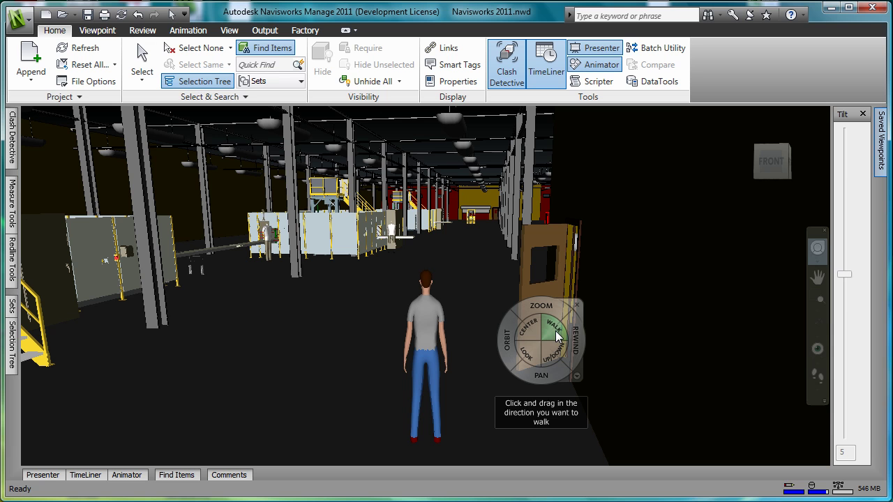
left_click_drag(556, 334, 426, 393)
left_click_drag(447, 274, 458, 277)
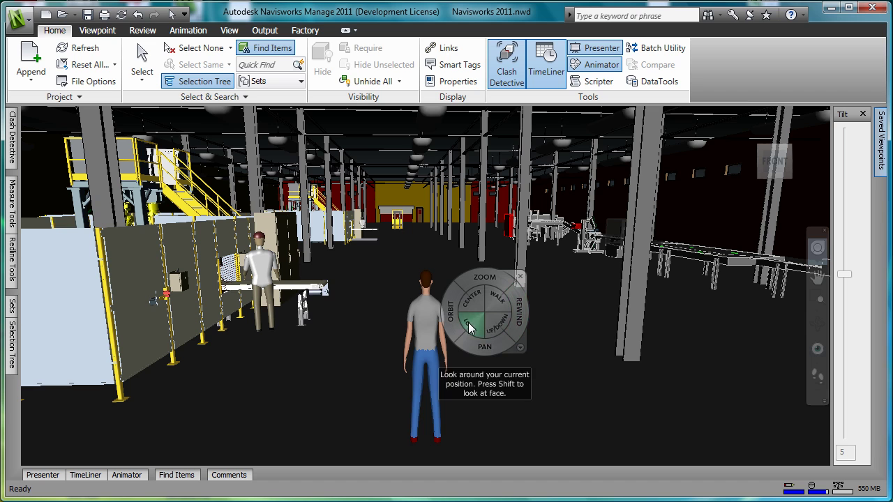
left_click_drag(469, 322, 467, 319)
left_click_drag(469, 288, 511, 315)
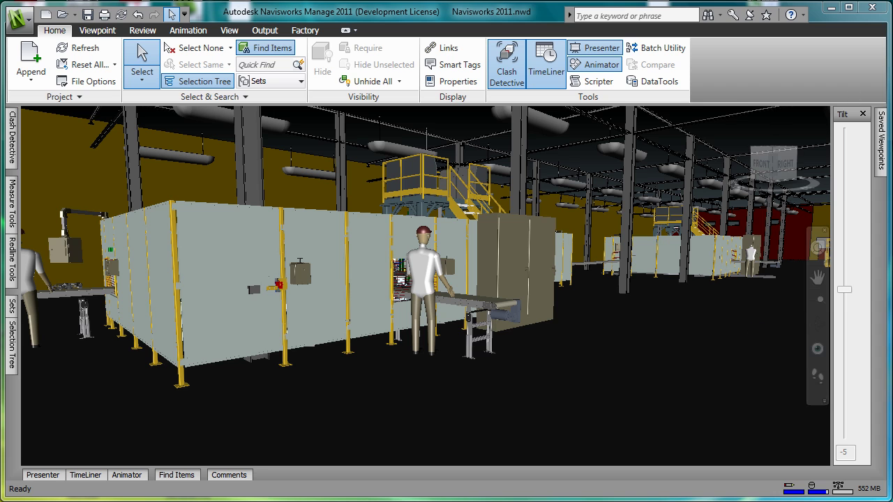
Pin the Saved Viewpoints list open and save the current view as Station B
mouse_move(883, 149)
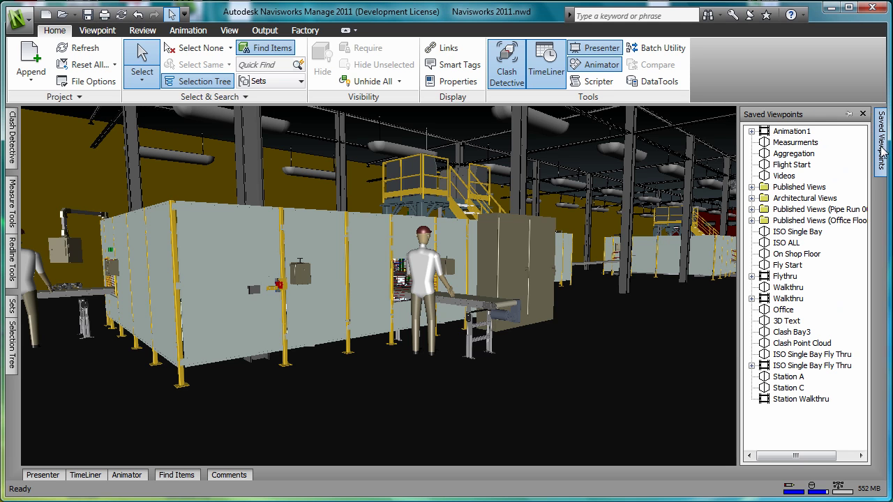
left_click(847, 114)
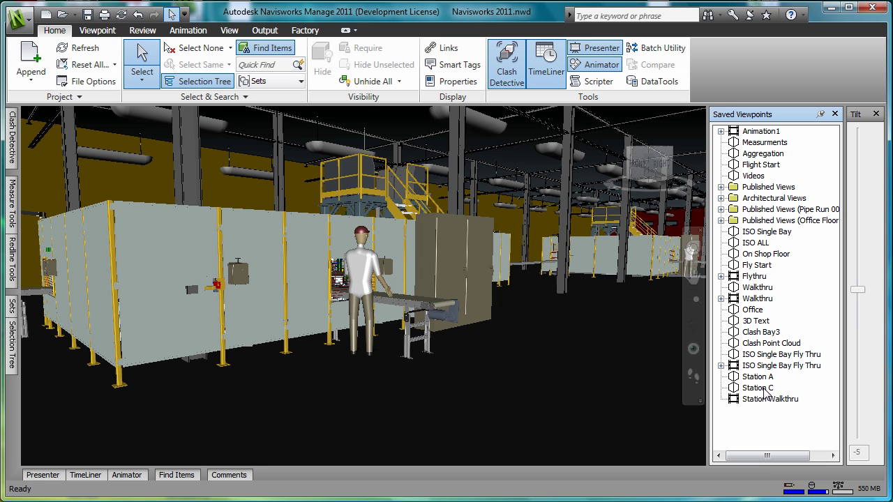
right_click(787, 295)
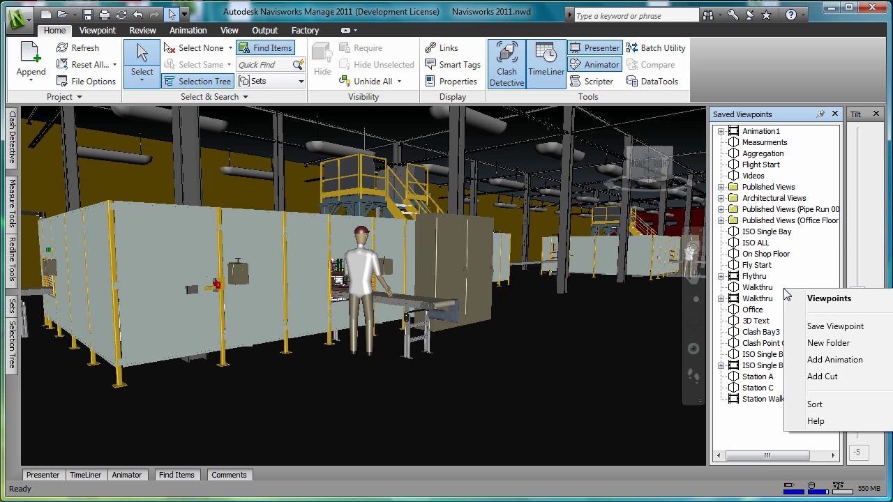
left_click(834, 326)
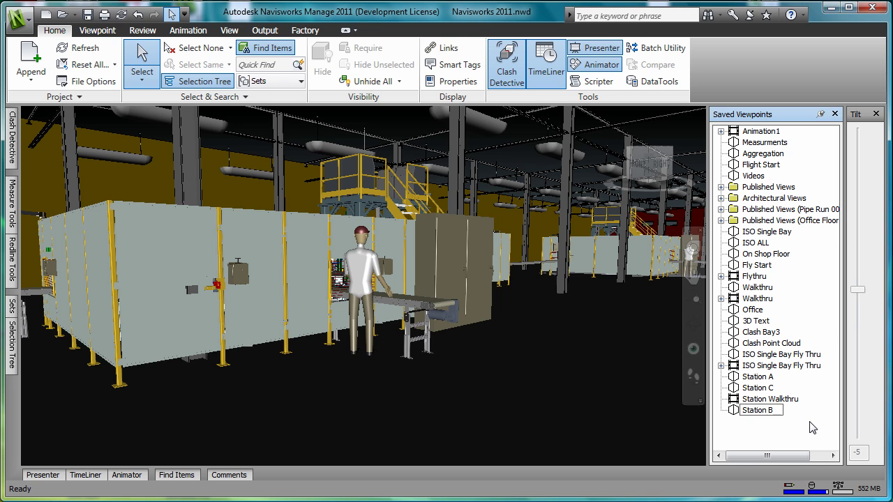
Move the Station A and Station C viewpoints into the Station Walkthru animation and play it
right_click(781, 279)
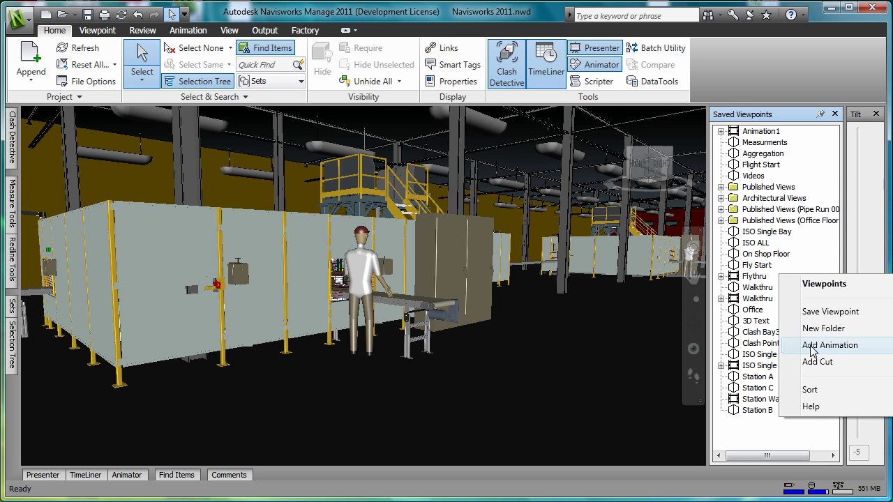
left_click(760, 435)
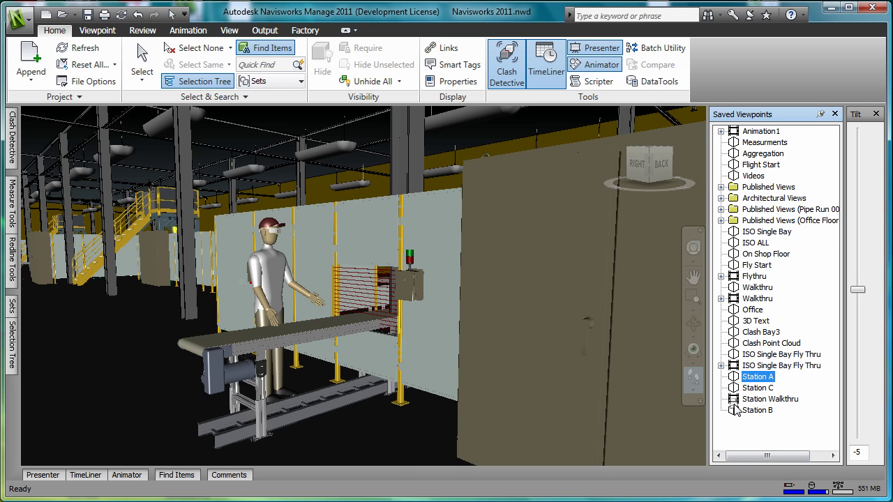
left_click_drag(733, 406, 733, 407)
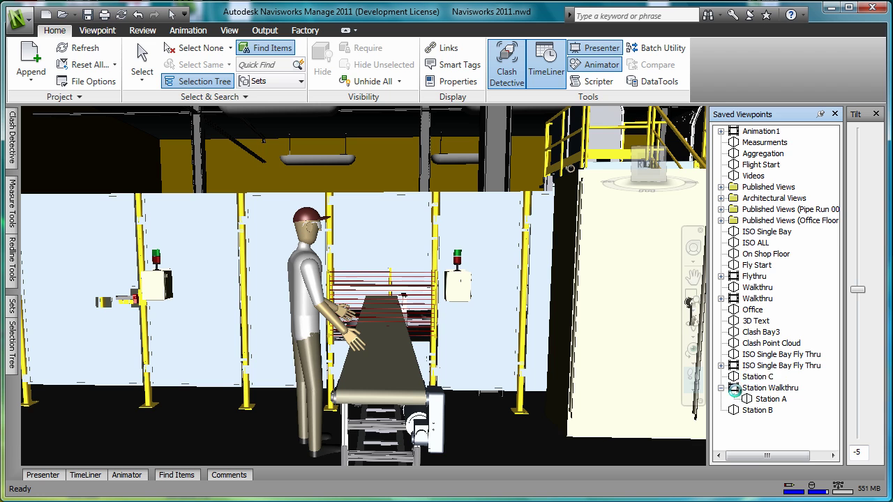
left_click_drag(734, 390, 737, 395)
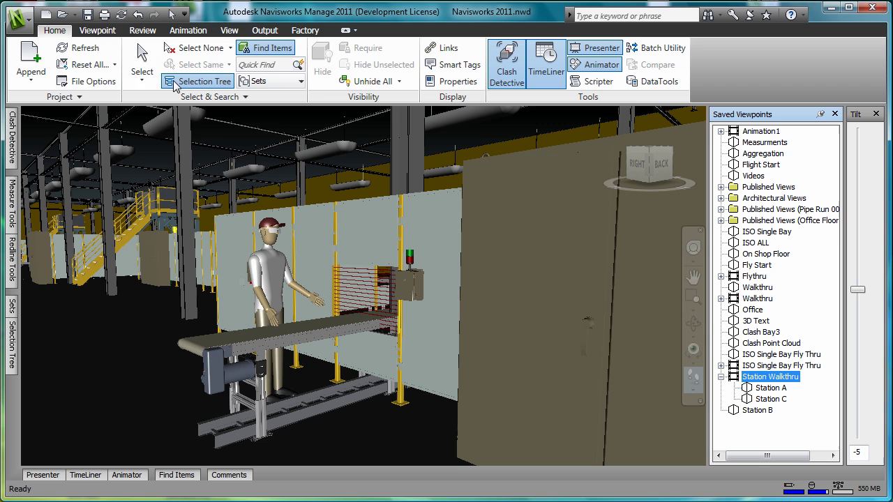
left_click(101, 30)
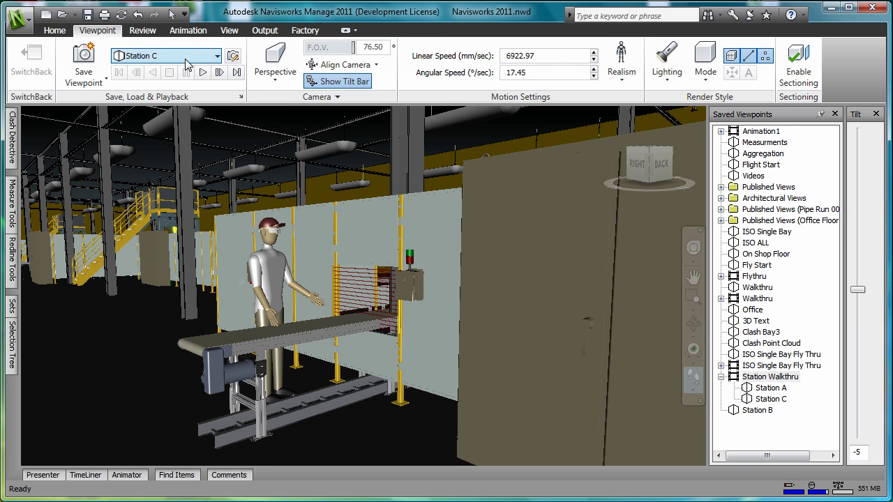
left_click(203, 72)
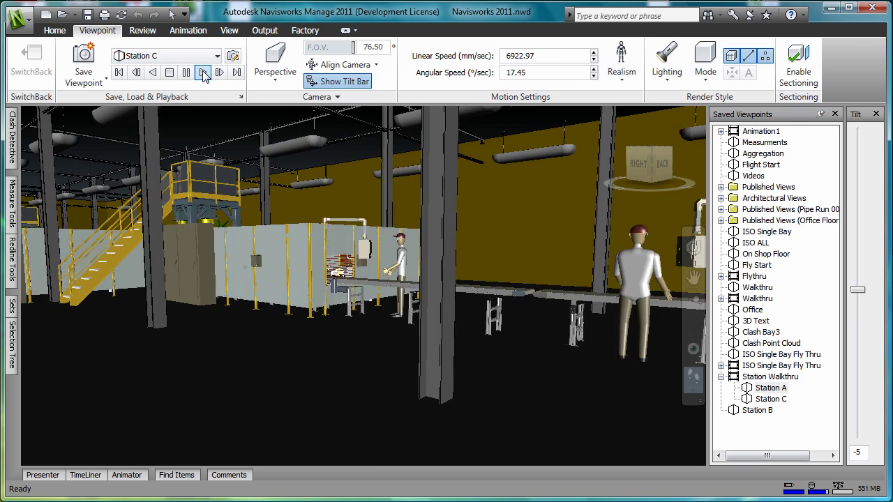